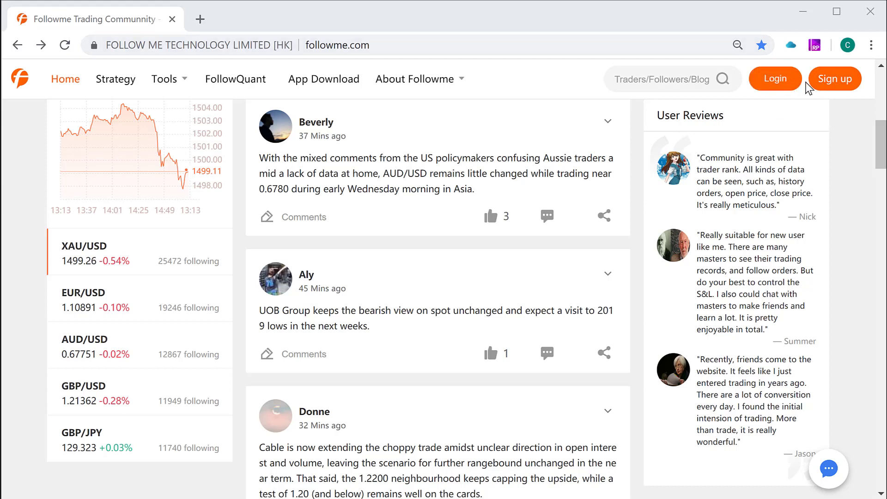
Step: Open the Sign up registration page from the top right of the Followme home page
left_click(831, 90)
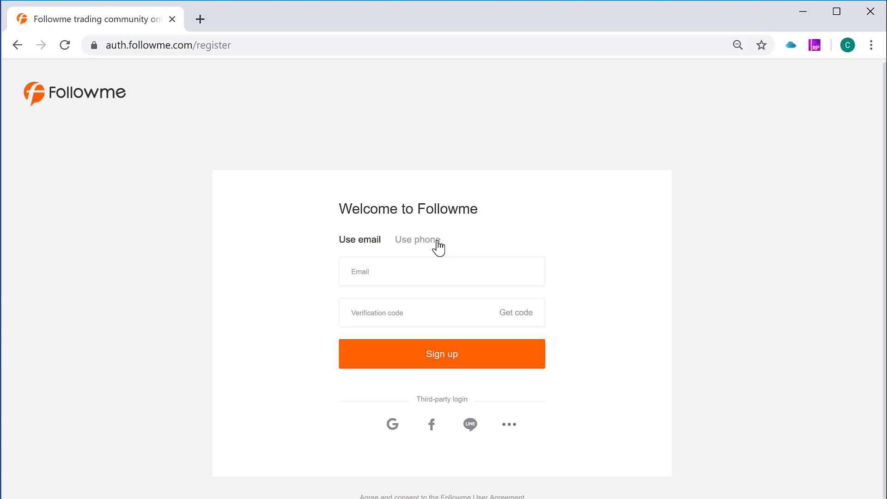
Step: Register by phone: enter the phone number and the verification code, then sign up
left_click(426, 249)
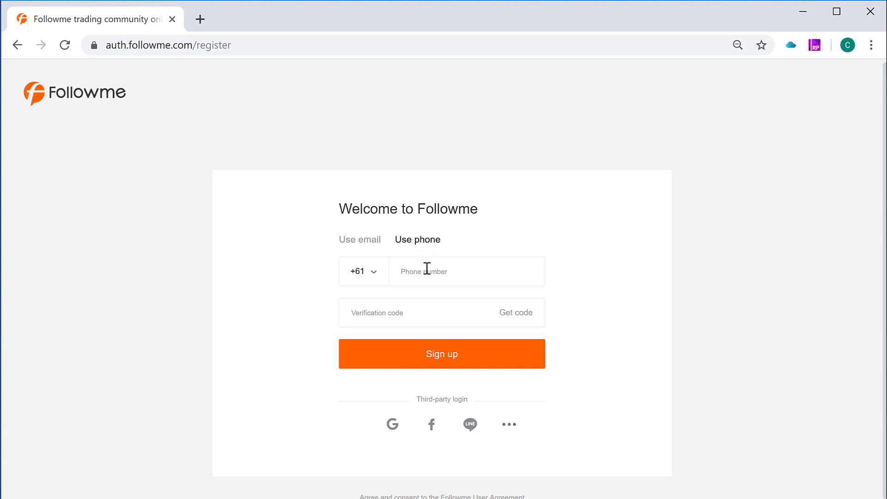
left_click(427, 269)
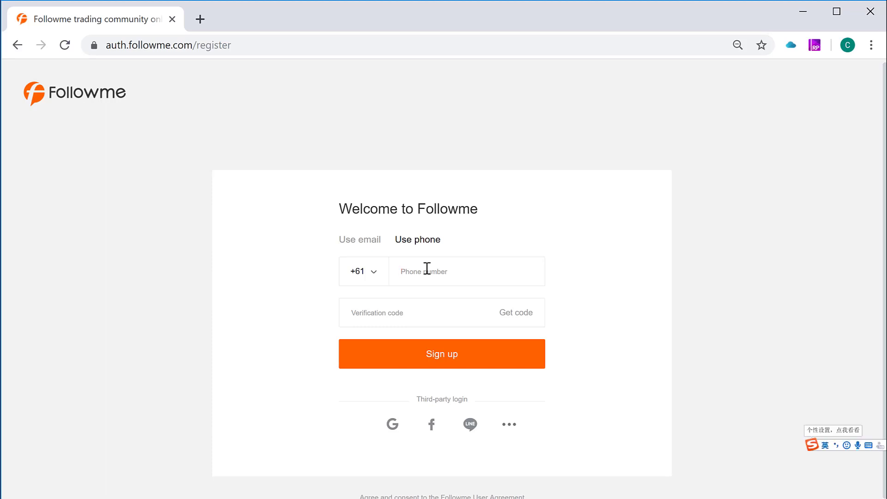
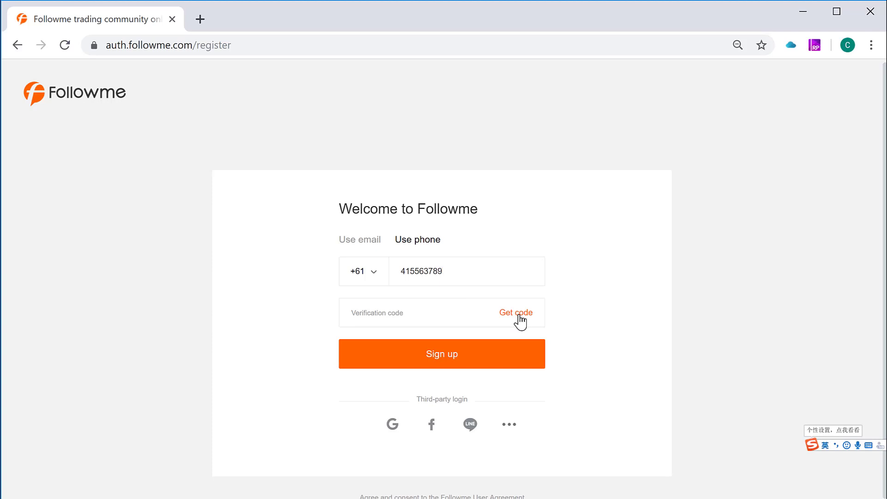
left_click(411, 310)
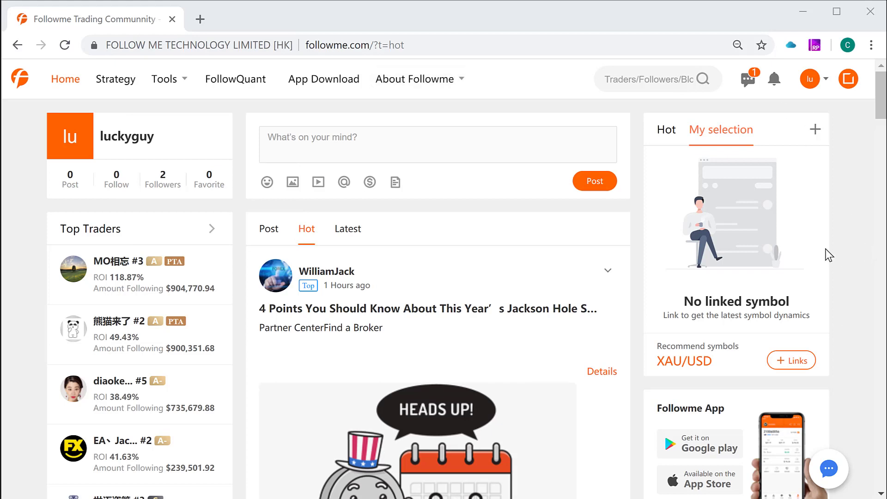
Step: Open the avatar dropdown menu at the top right for the logged-in account
left_click(825, 86)
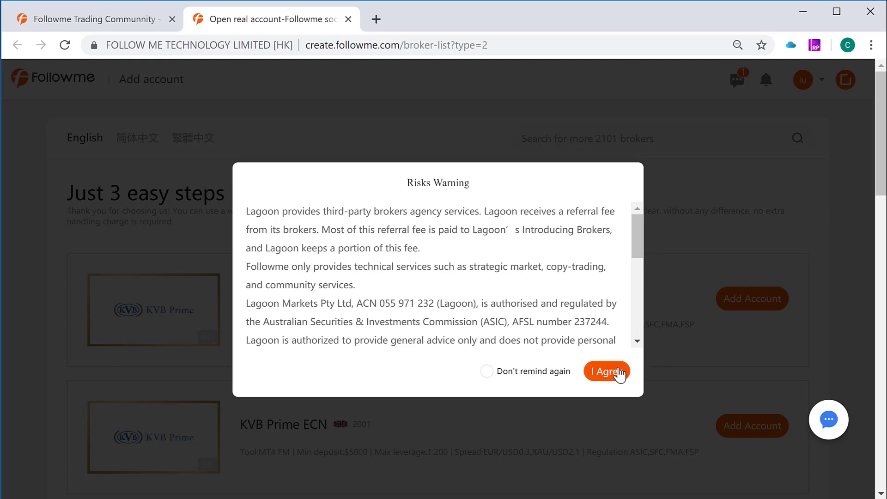
Step: Scroll through the Risks Warning and agree to it to reveal the KVB Prime broker list
left_click_drag(642, 242, 623, 350)
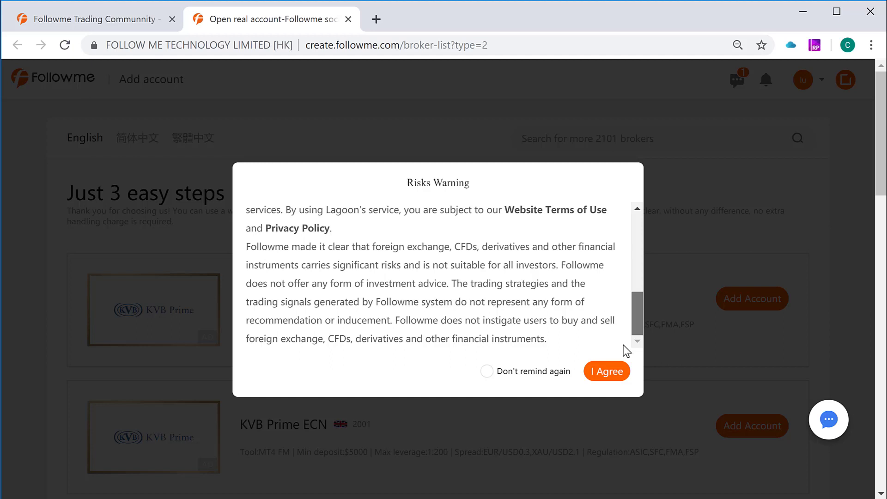
left_click(609, 372)
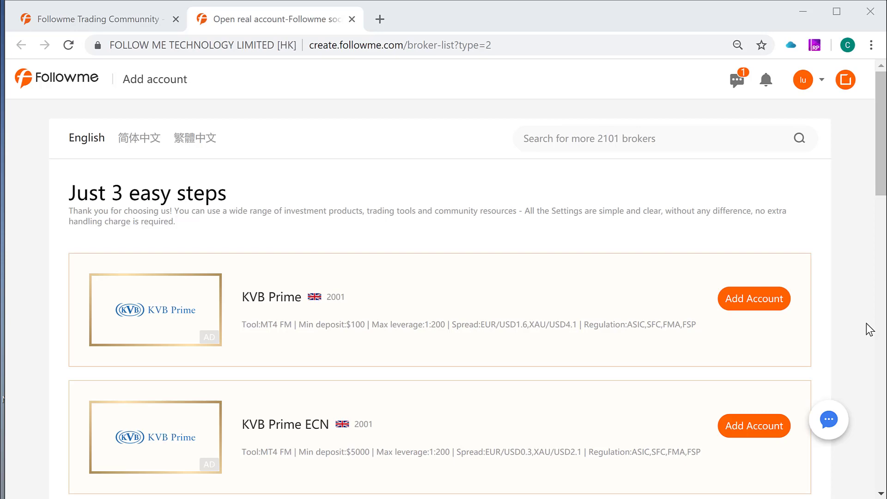
scroll(557, 348, "down", 10)
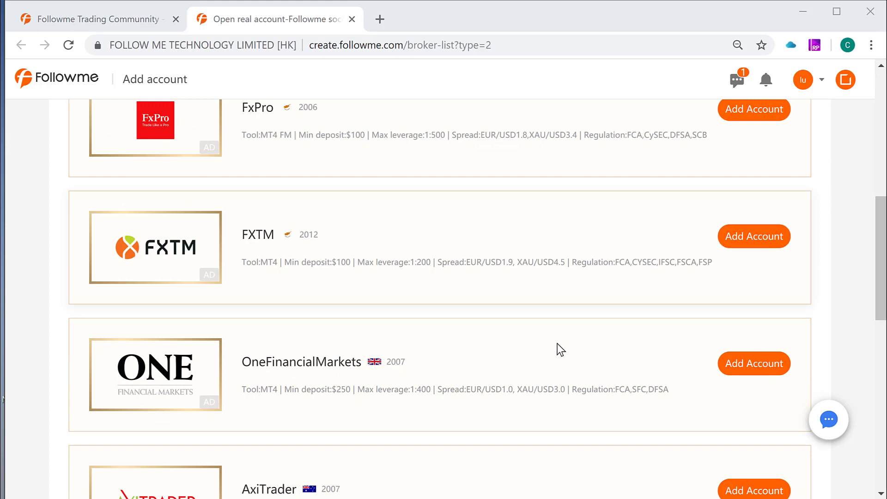
scroll(557, 350, "down", 10)
scroll(531, 361, "up", 3)
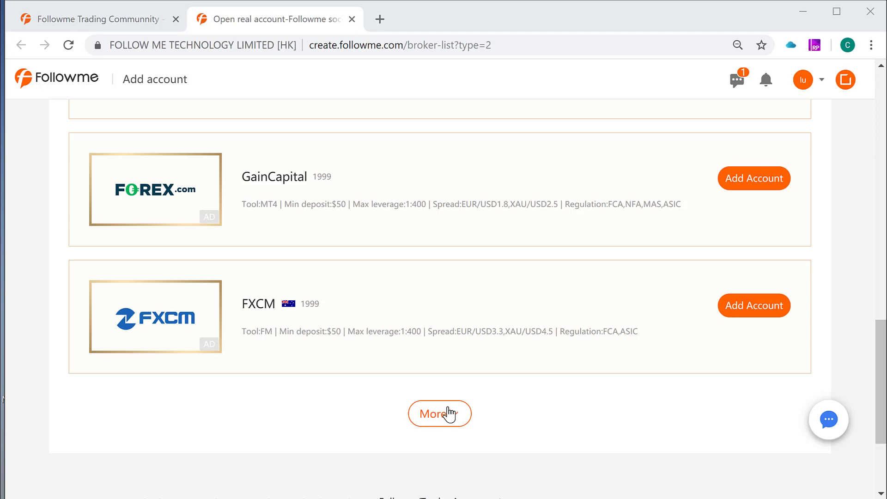
scroll(597, 376, "up", 18)
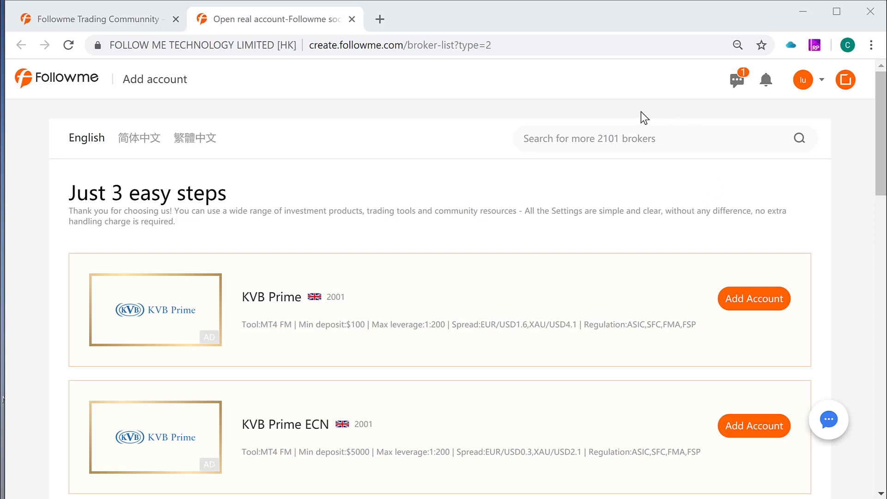
Step: Search the broker list for Hantec and open the HantecMarketsAu account page
left_click(626, 138)
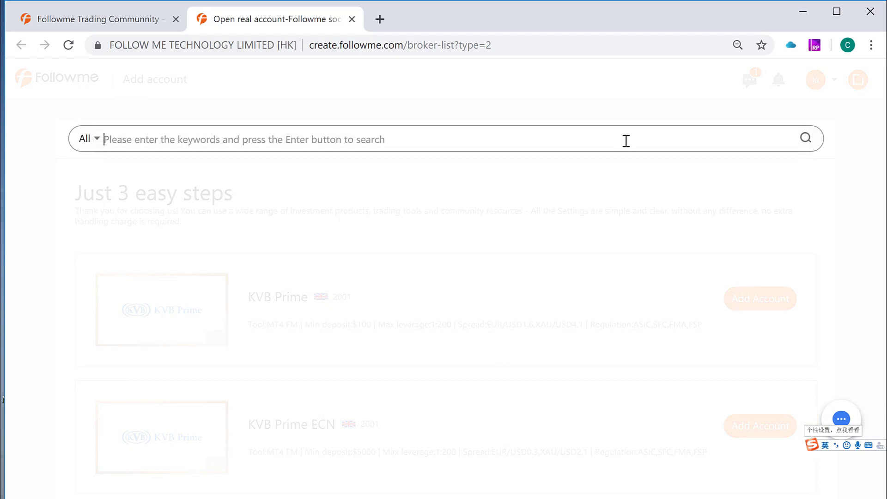
type("hanted")
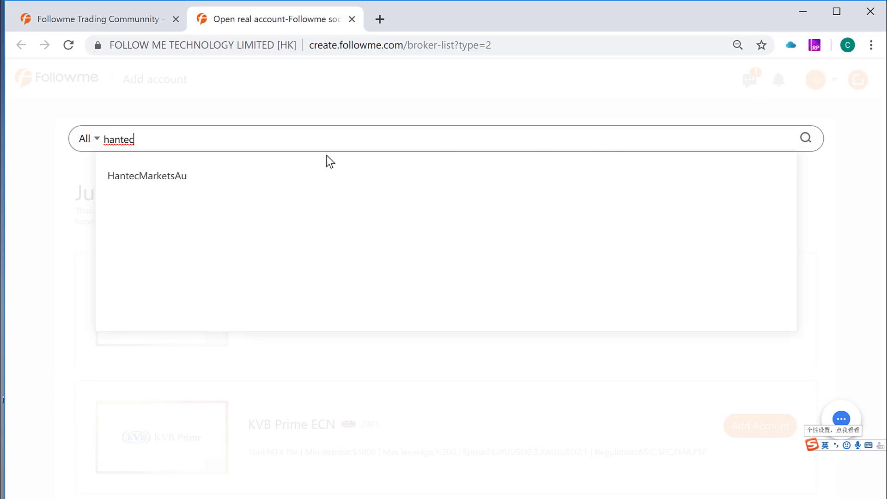
left_click(184, 181)
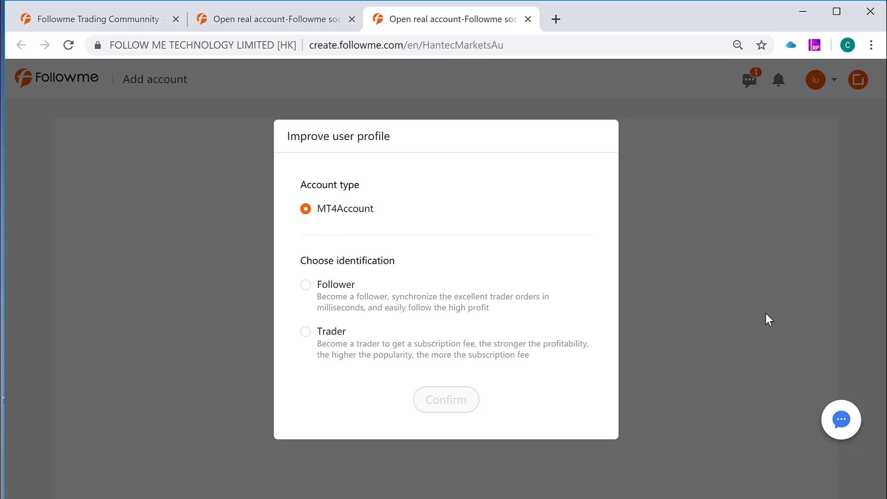
Step: Choose Follower identification for the MT4 account in Improve user profile
left_click(306, 285)
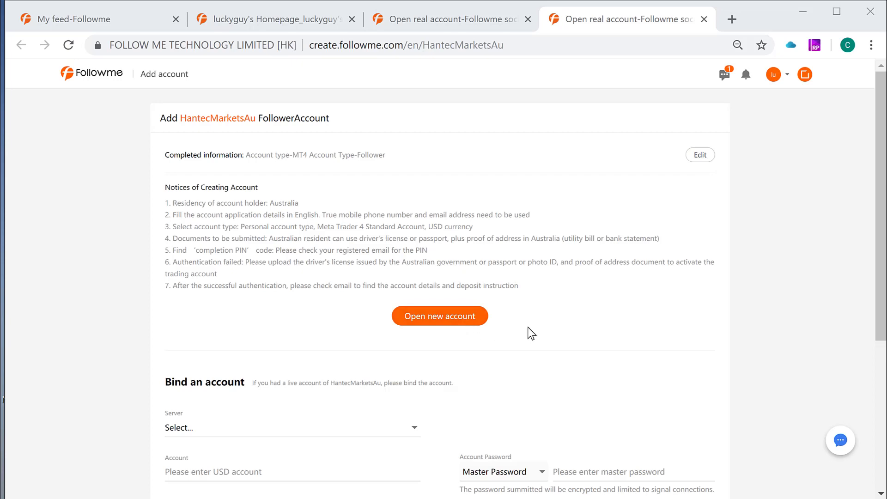
scroll(640, 320, "down", 3)
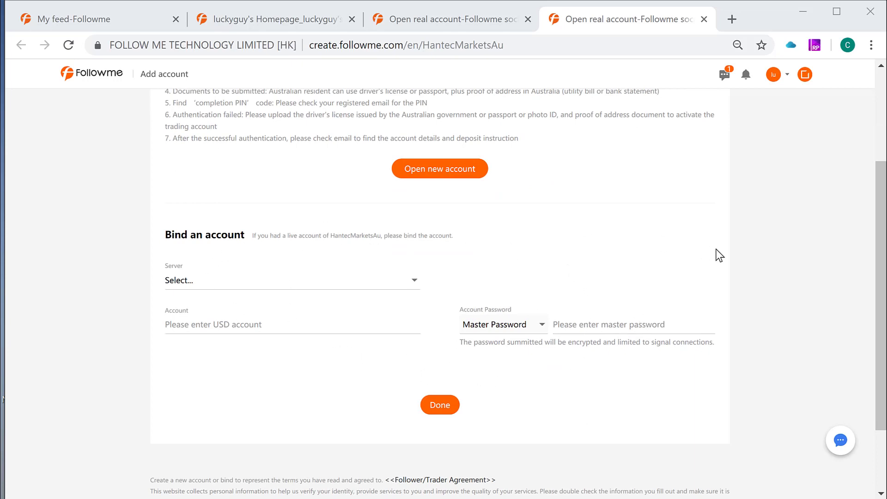
scroll(866, 272, "up", 3)
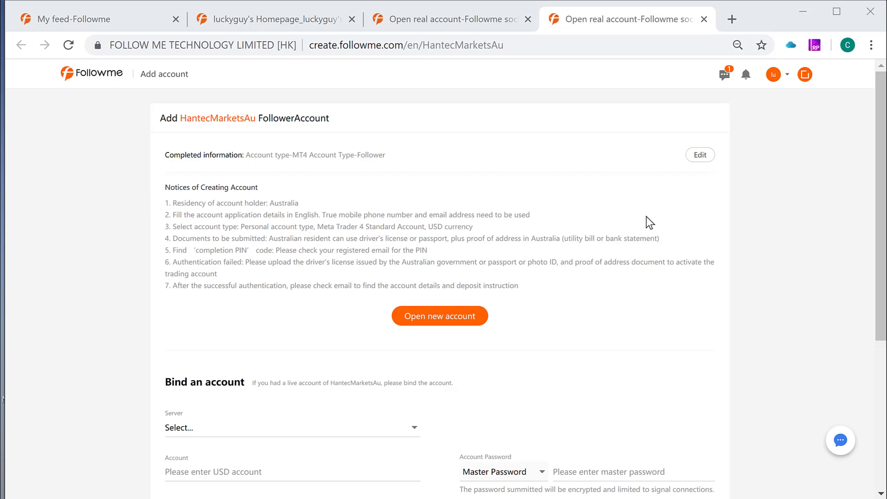
Step: Start a new HantecMarketsAu account application and pick Driving licence as the ID document type
left_click(455, 319)
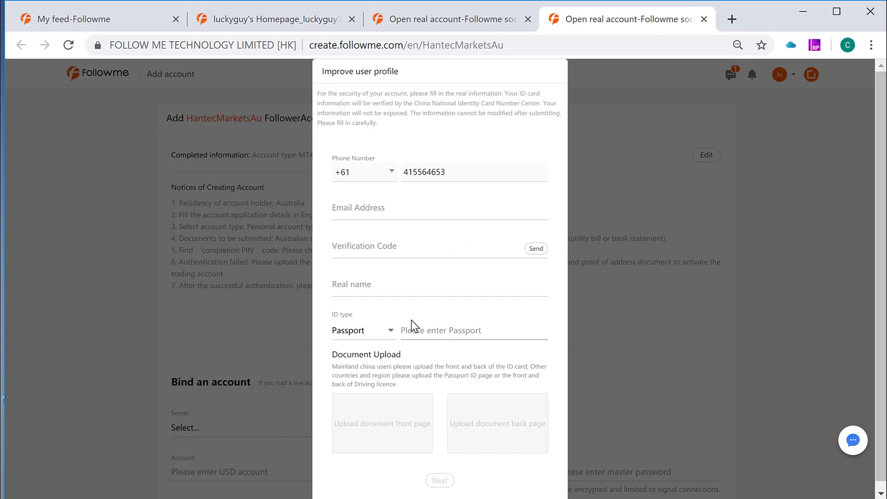
left_click(387, 332)
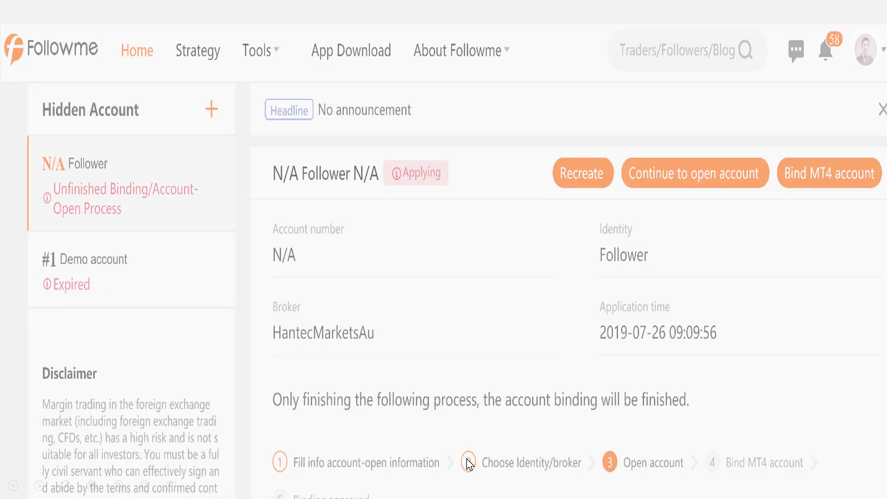
Step: Scroll down the account page to the pending HantecMarketsAu follower application
scroll(469, 463, "down", 1)
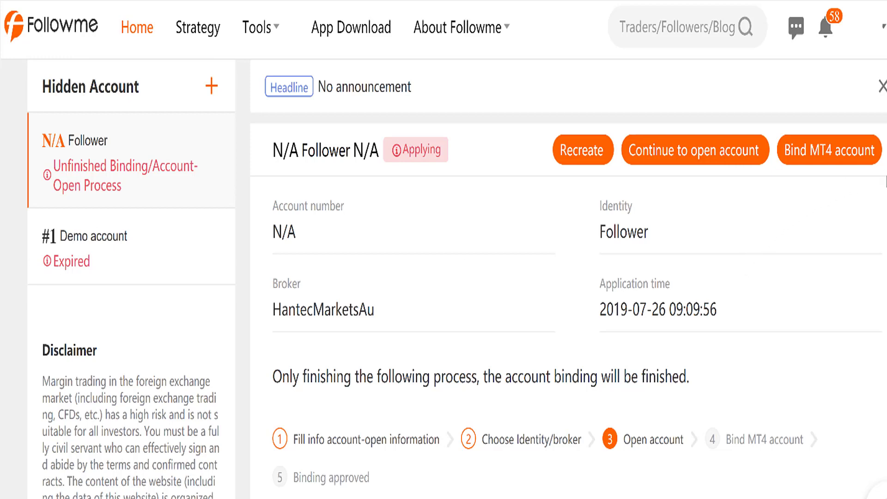
Step: Start binding an existing MT4 account to the HantecMarketsAu follower account
left_click(852, 148)
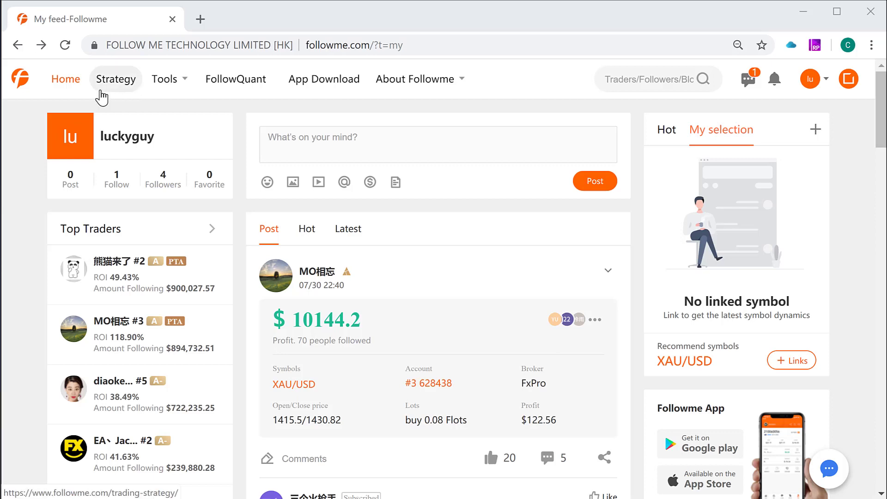
left_click(117, 90)
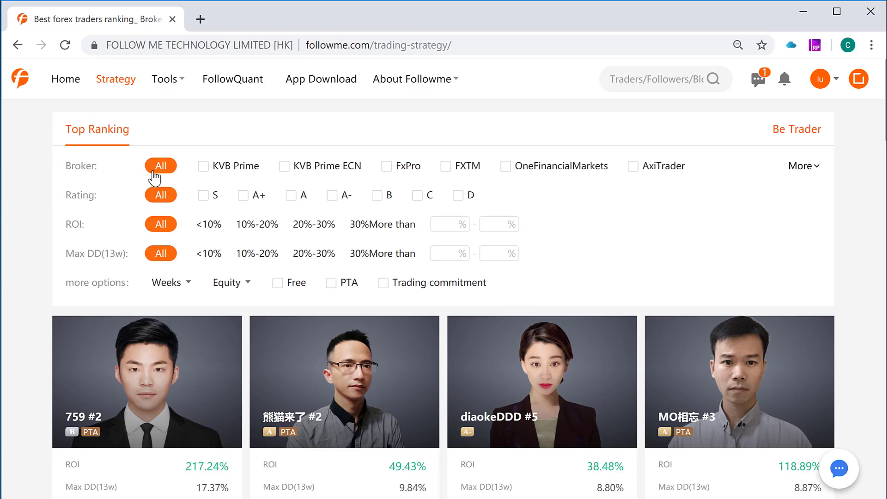
scroll(300, 222, "down", 10)
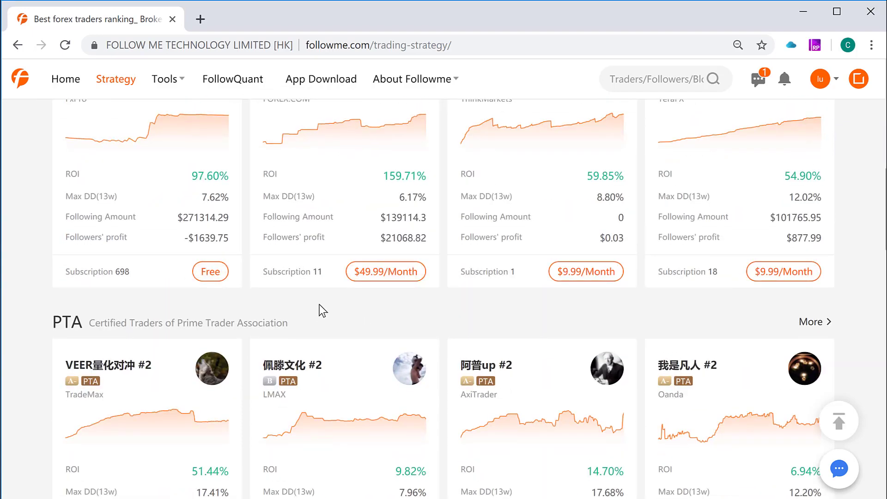
scroll(319, 305, "down", 3)
scroll(322, 308, "up", 6)
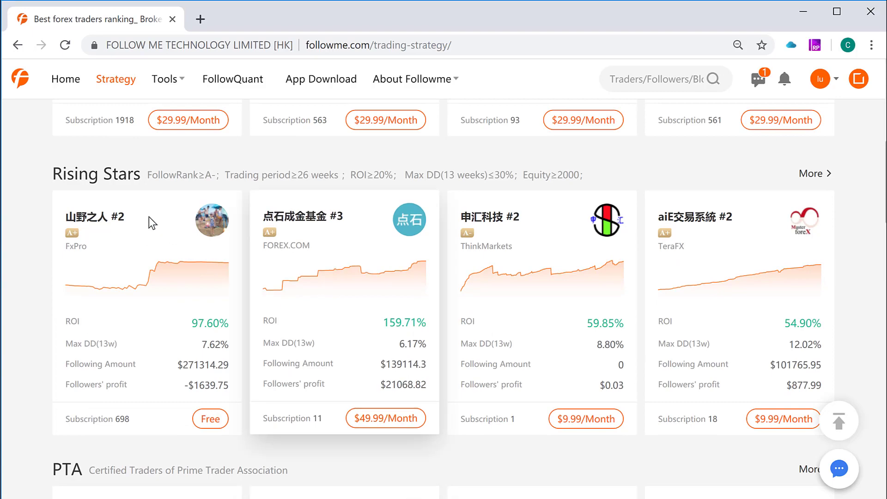
scroll(131, 181, "down", 8)
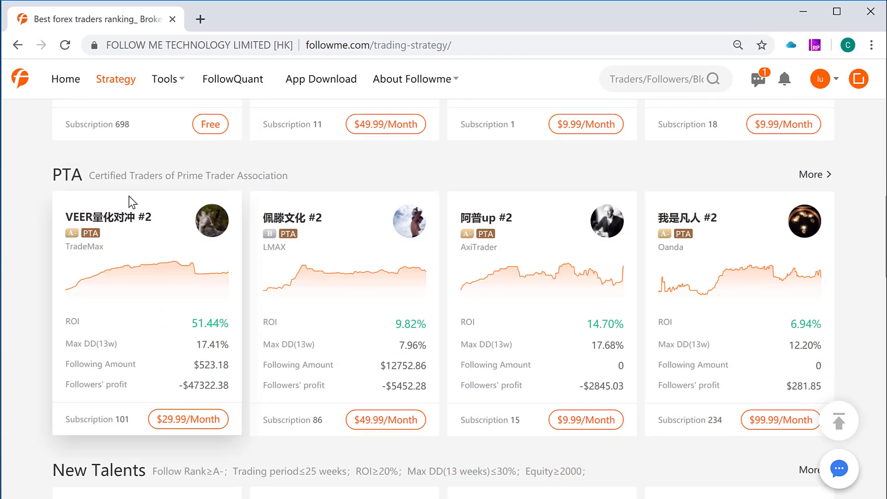
scroll(167, 304, "down", 10)
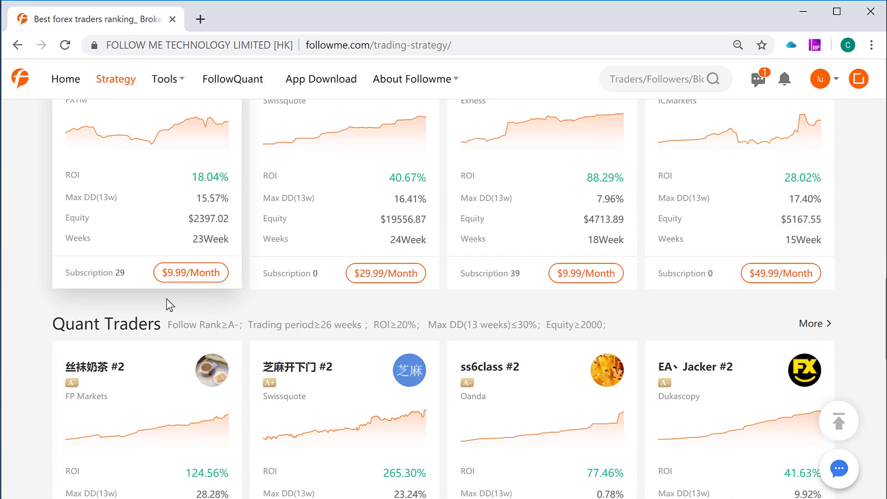
scroll(185, 329, "down", 1)
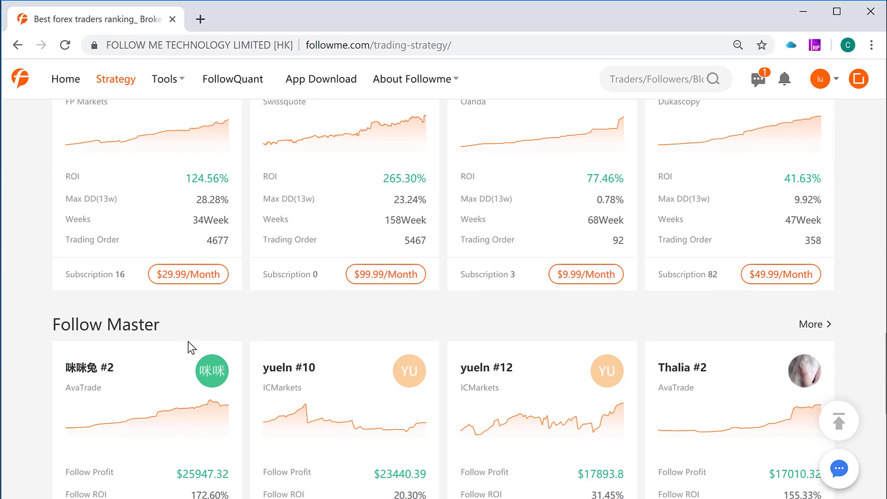
scroll(196, 344, "up", 20)
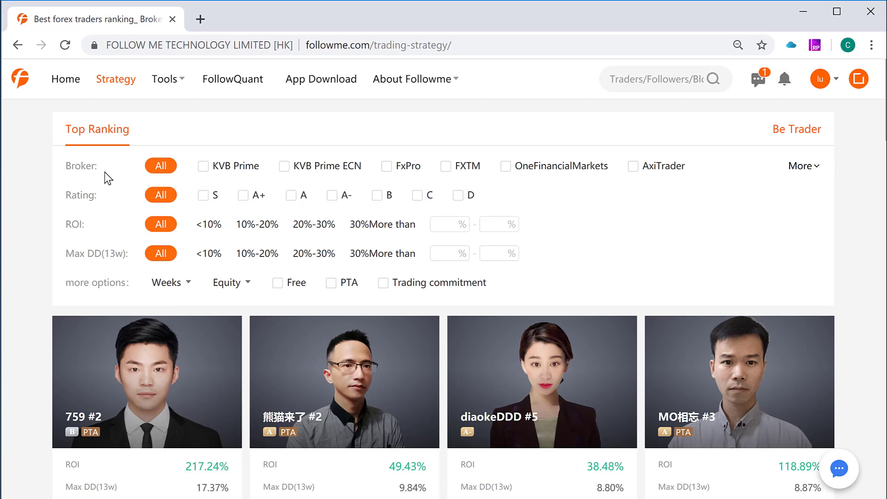
Step: Filter Top Ranking to ratings S, A+, A, A-, ROI above 30% and Max DD(13w) under 10%
left_click(202, 196)
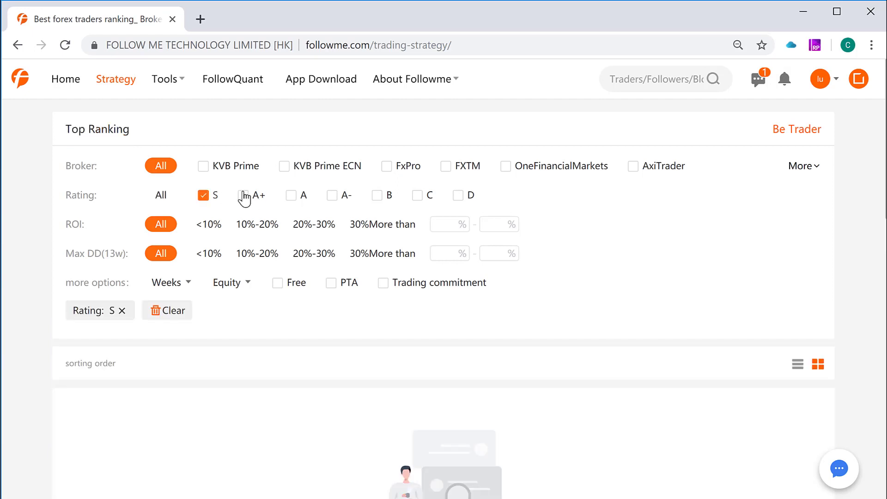
left_click(243, 196)
left_click(291, 195)
left_click(331, 196)
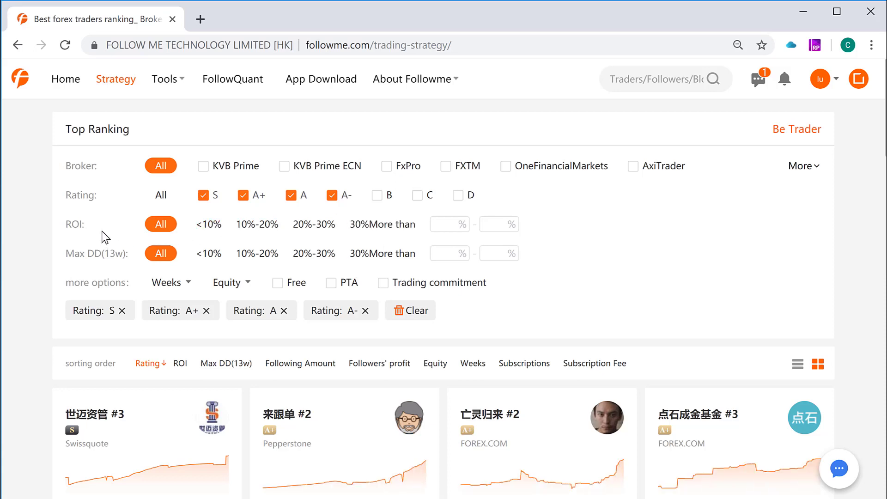
left_click(402, 226)
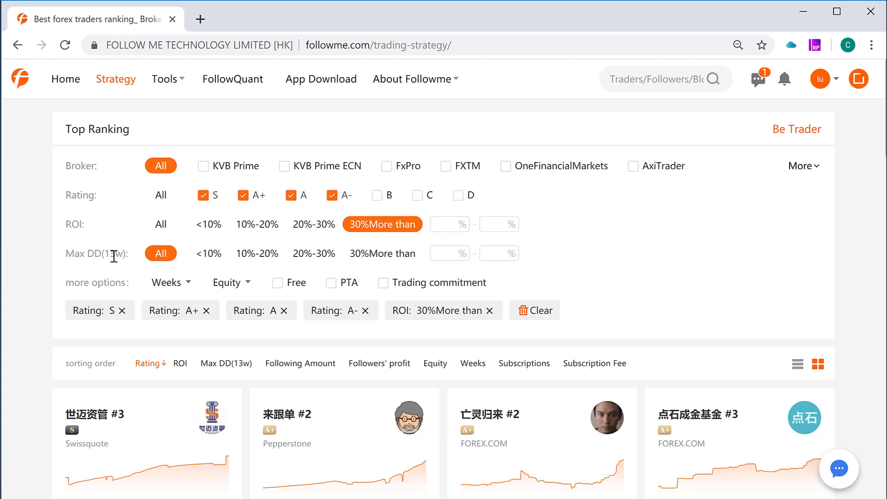
left_click(211, 255)
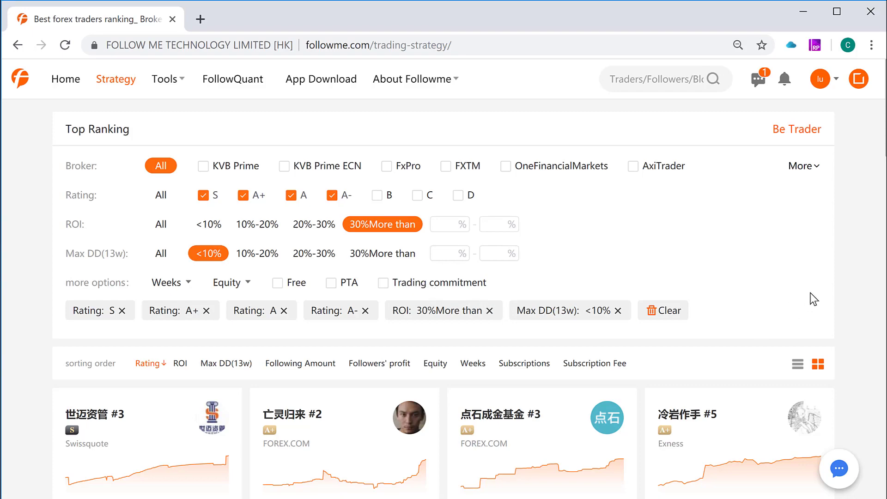
Step: Open the account page of the FxPro trader with 118.89% ROI from the filtered results
scroll(806, 296, "down", 9)
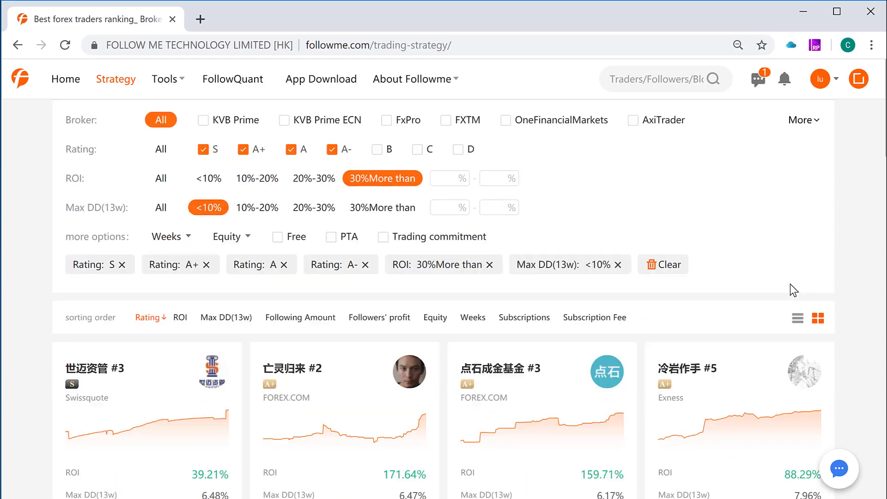
scroll(787, 283, "down", 10)
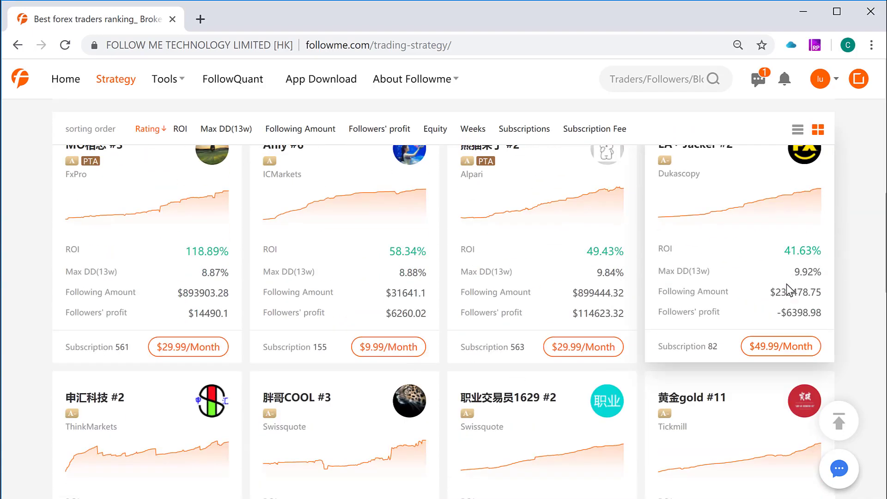
scroll(768, 294, "down", 3)
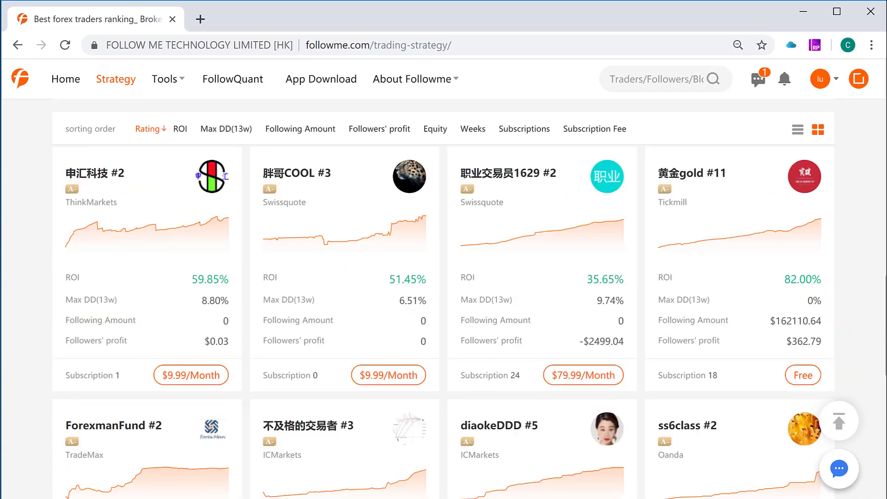
scroll(735, 396, "down", 9)
middle_click(223, 304)
middle_click(223, 304)
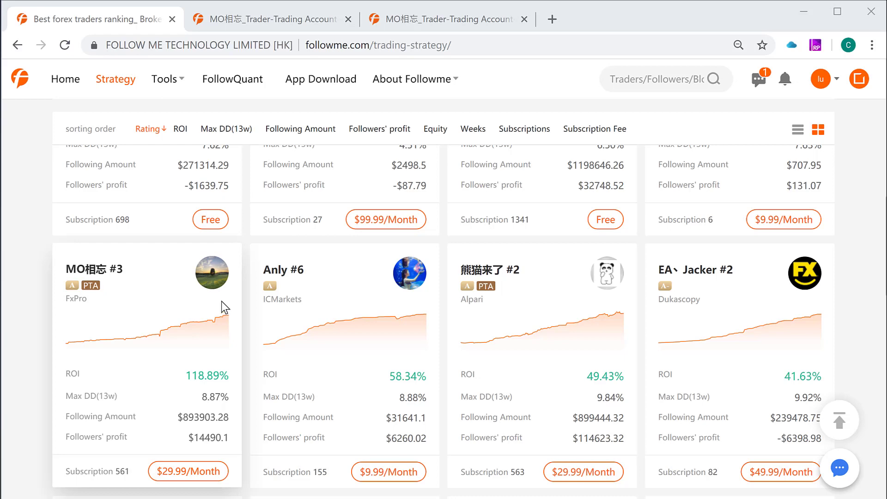
left_click(216, 292)
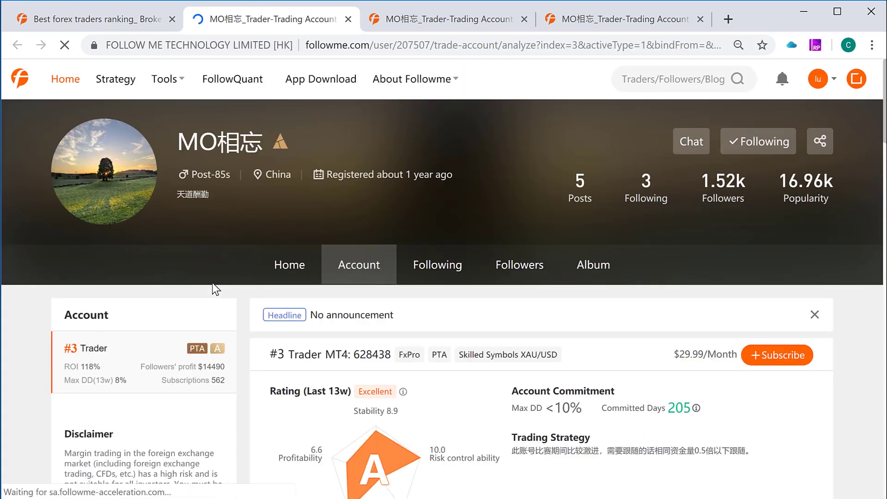
Step: Switch to the trader's Analysis tab and expand the overview to show all statistics
left_click(440, 27)
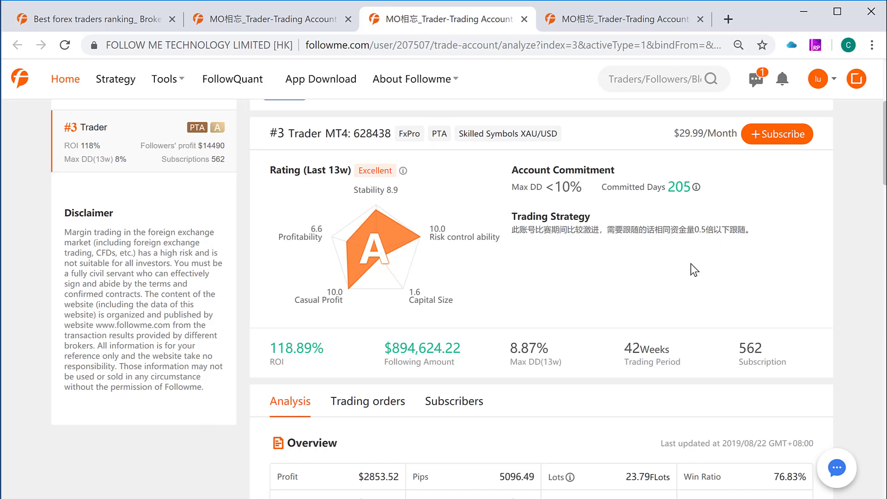
scroll(691, 264, "down", 2)
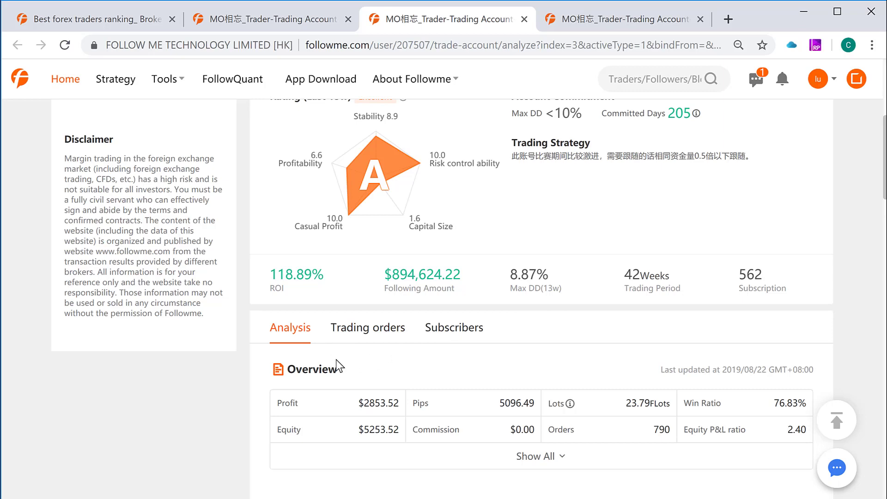
scroll(471, 382, "down", 2)
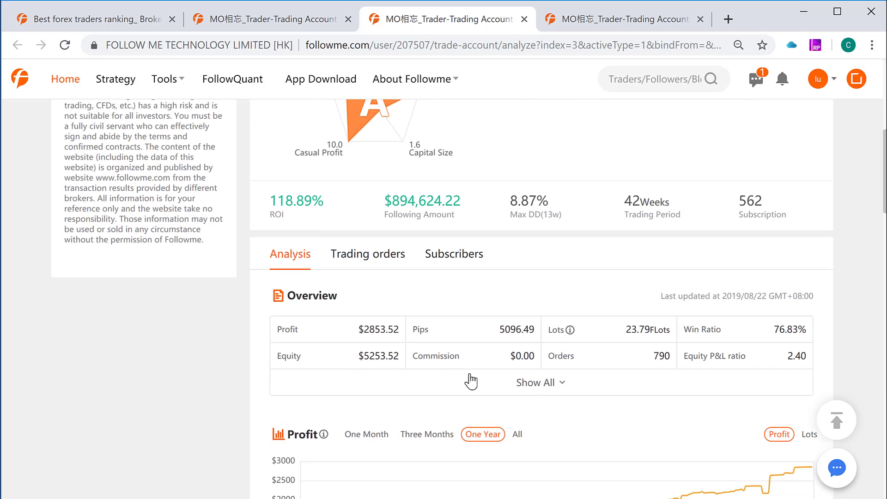
left_click(516, 383)
Step: Review the Profit, Equity/Balance, Monthly report, P&L and Holding Period charts, then return to top
scroll(535, 388, "down", 4)
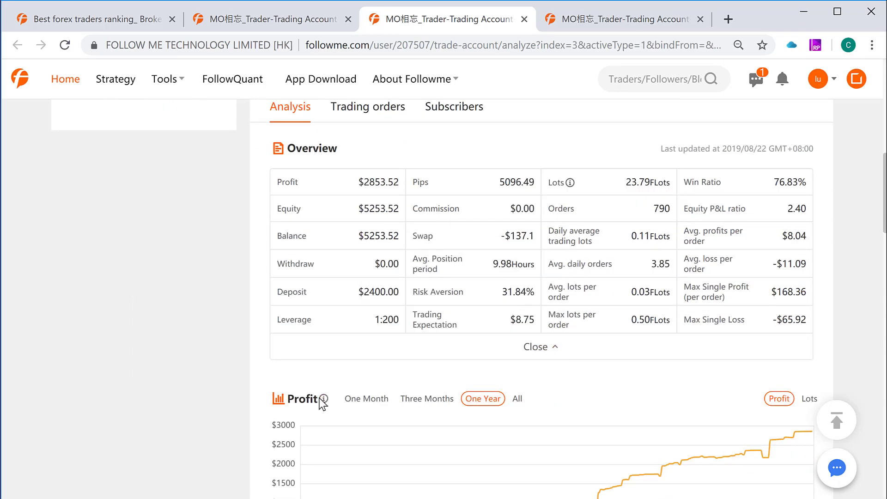
scroll(578, 380, "down", 9)
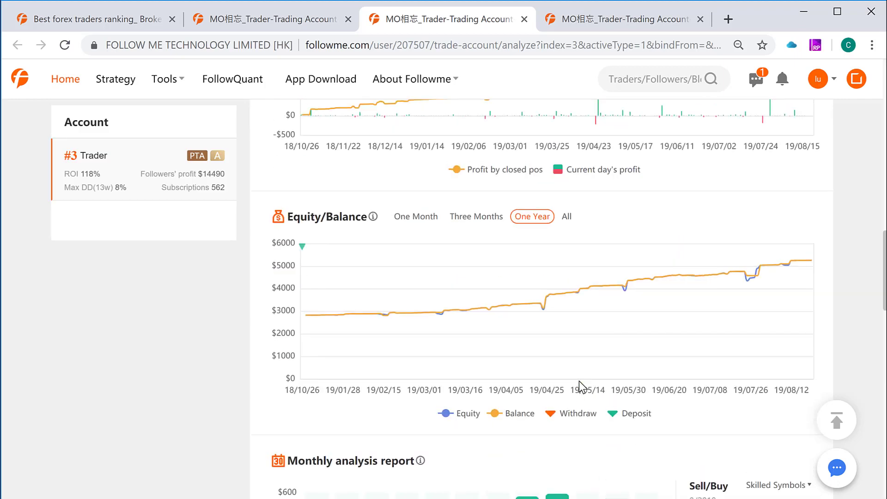
scroll(578, 380, "up", 1)
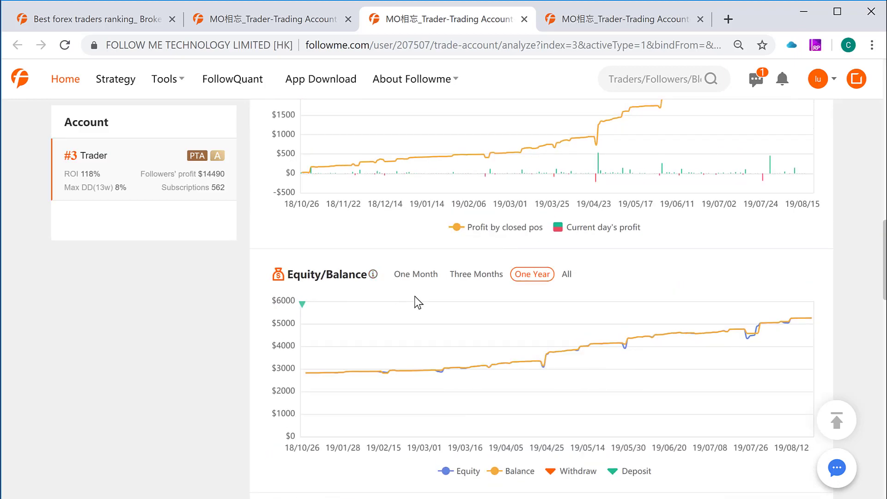
scroll(434, 305, "down", 3)
scroll(416, 309, "down", 3)
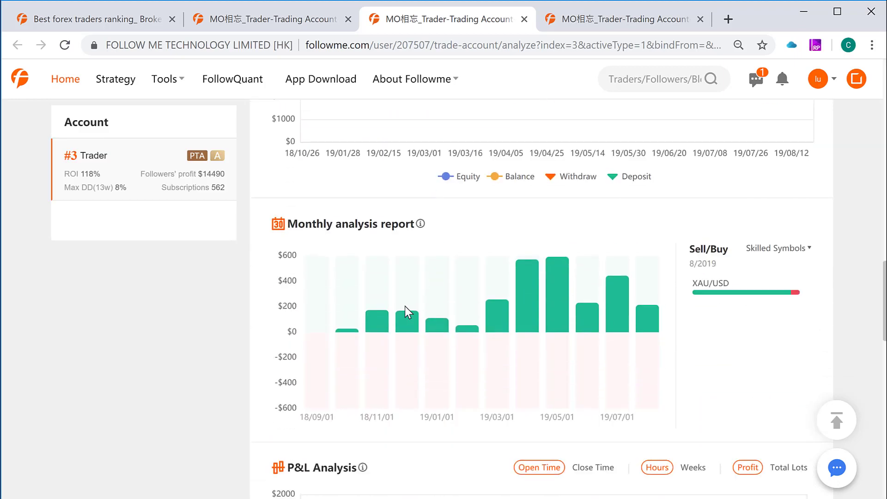
scroll(458, 255, "down", 3)
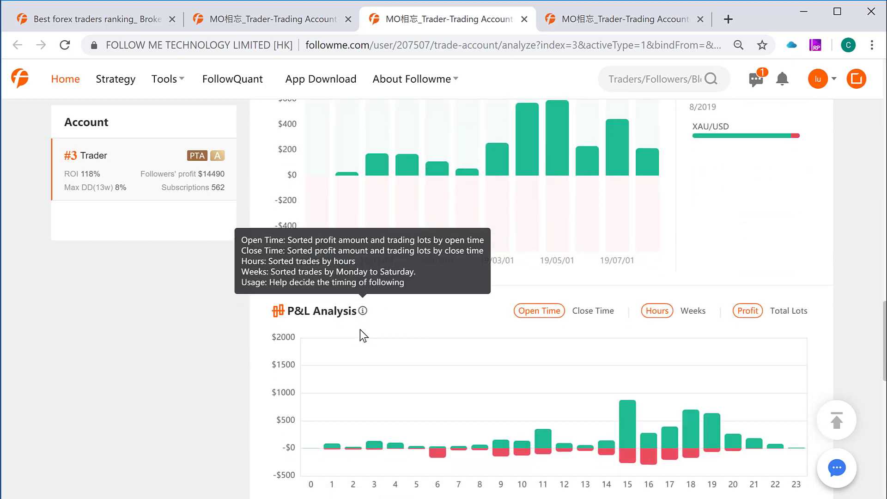
scroll(365, 328, "down", 1)
scroll(418, 445, "down", 2)
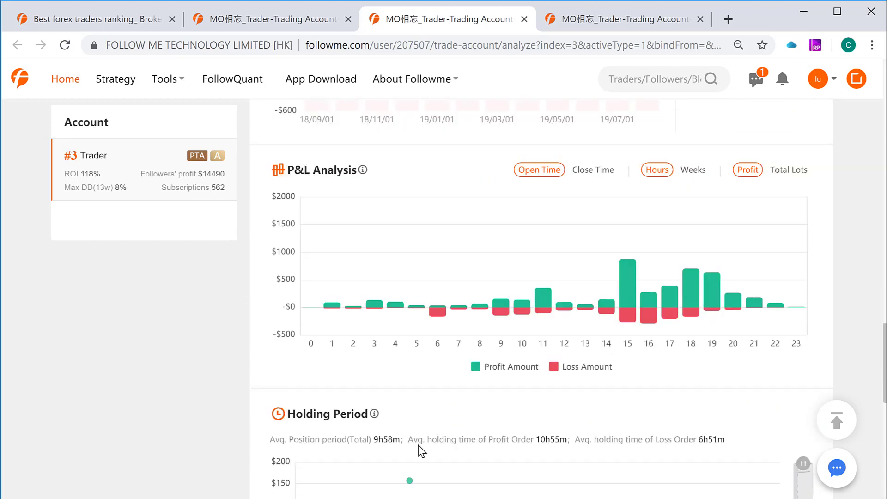
scroll(417, 438, "down", 3)
scroll(394, 283, "down", 2)
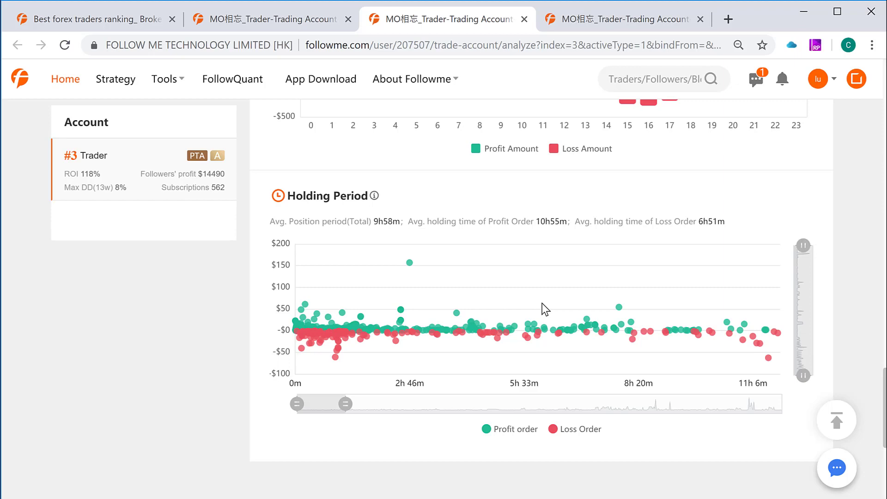
scroll(636, 287, "up", 6)
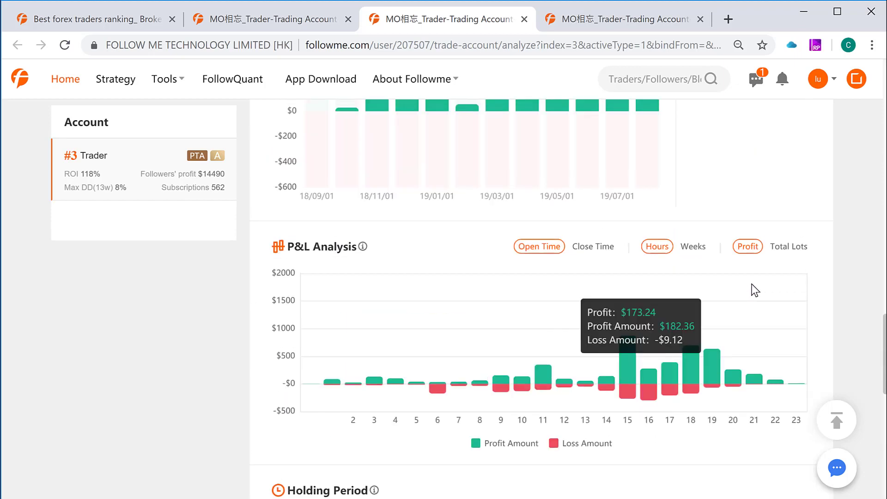
scroll(832, 235, "up", 15)
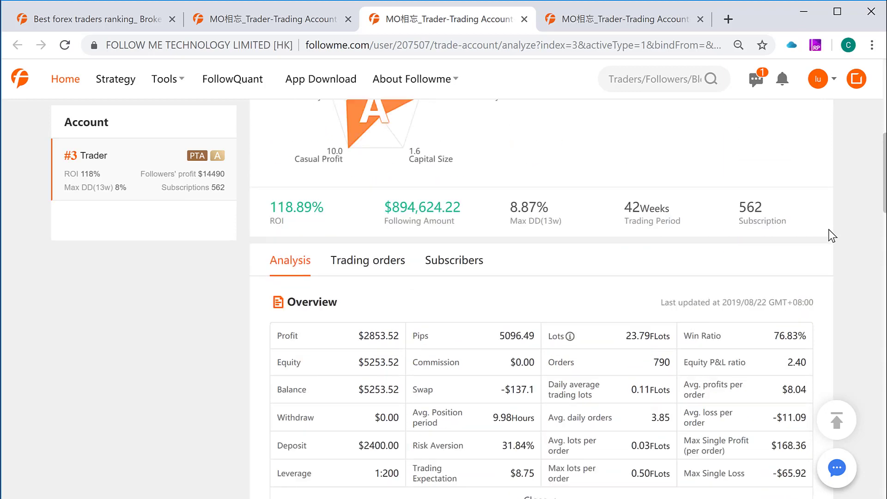
scroll(832, 235, "up", 5)
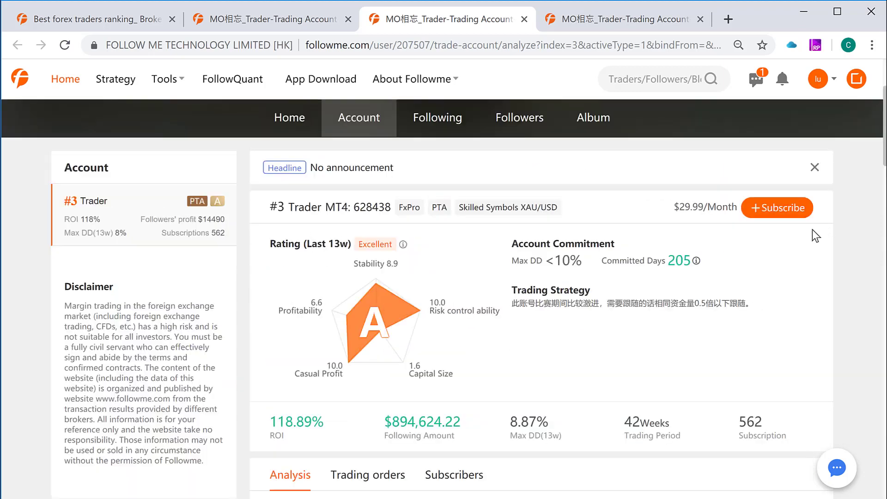
Step: Subscribe to the #3 trader using Proportional orders at 0.45 Times and confirm the demo payment
left_click(781, 214)
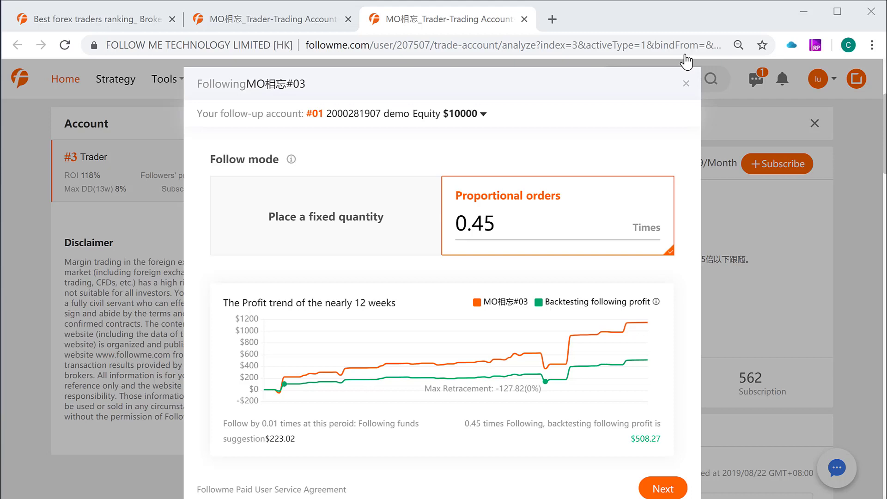
left_click(289, 221)
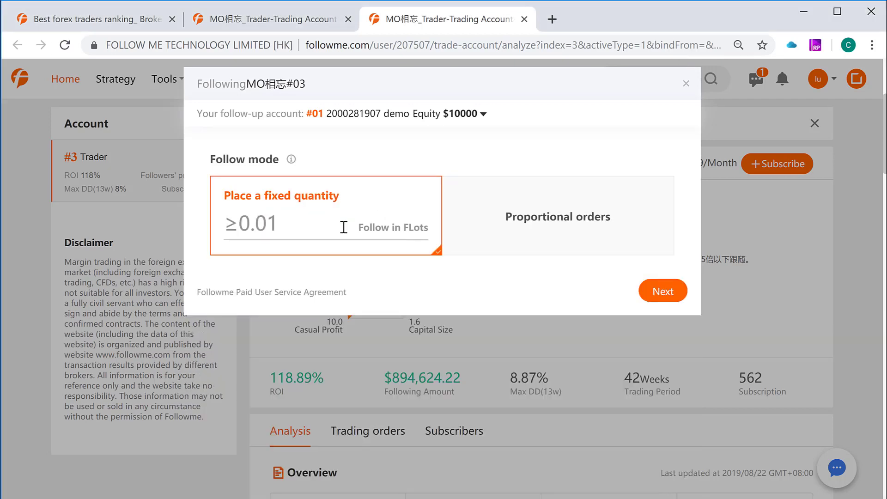
left_click(594, 232)
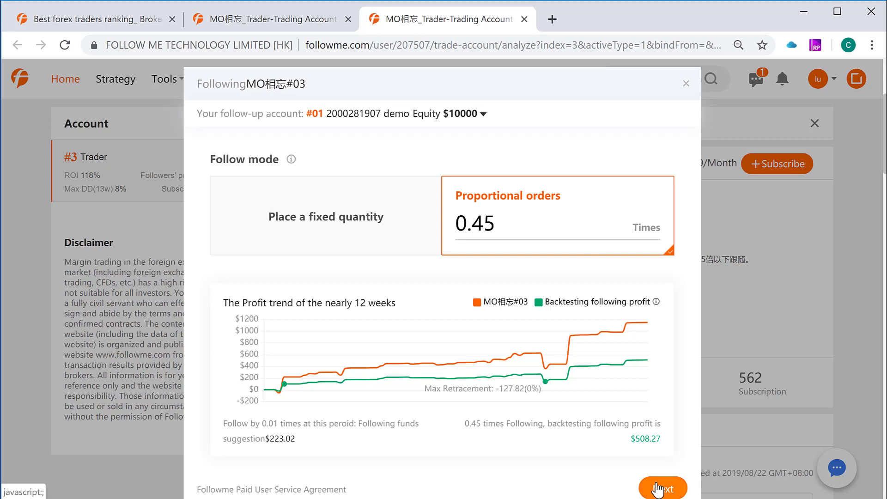
left_click(658, 489)
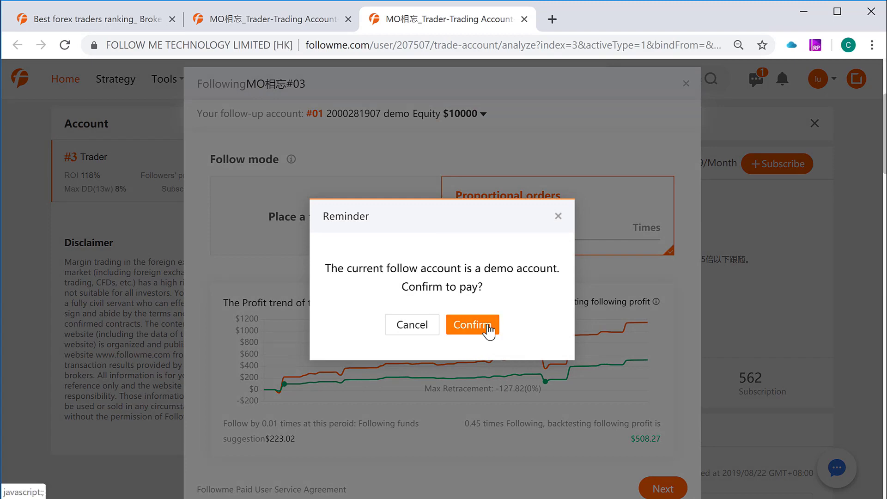
left_click(487, 326)
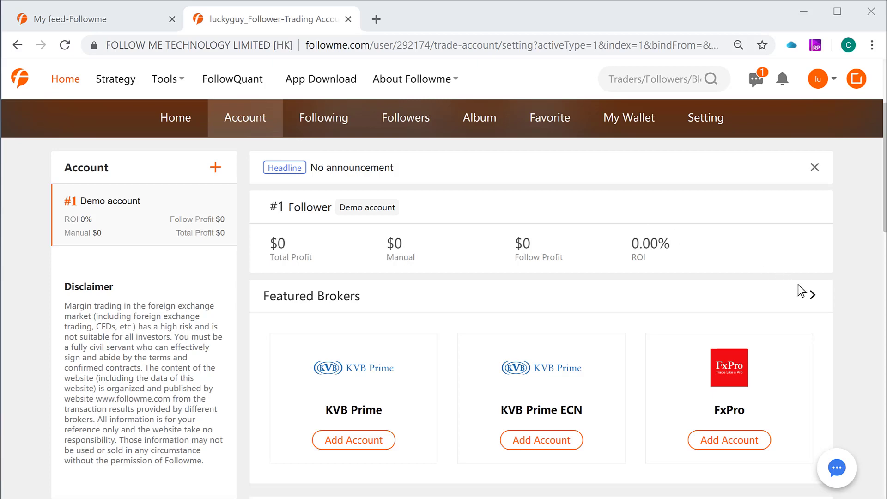
Step: Scroll down to the Account Setting's Fund protection and Following orders sections
scroll(799, 286, "down", 5)
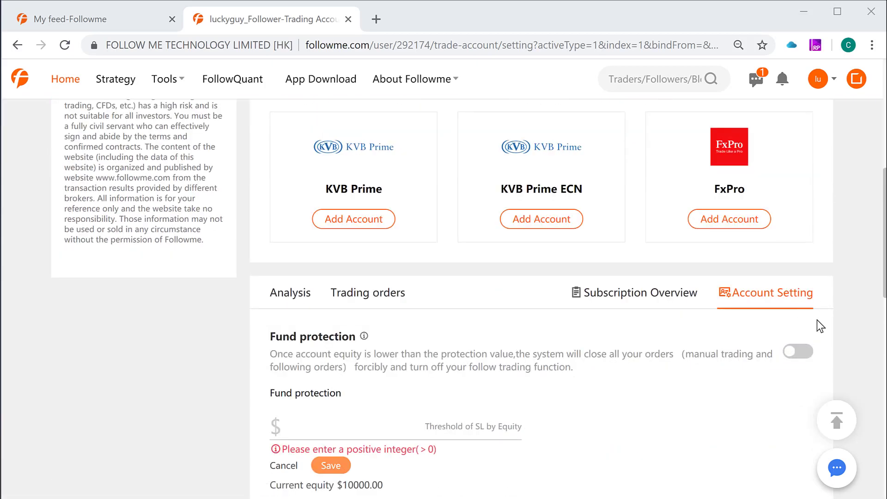
scroll(832, 326, "down", 2)
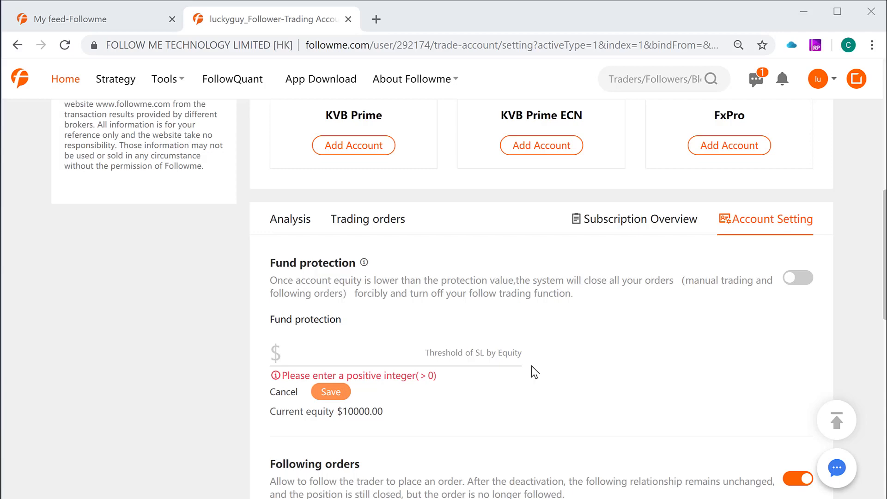
scroll(510, 380, "down", 5)
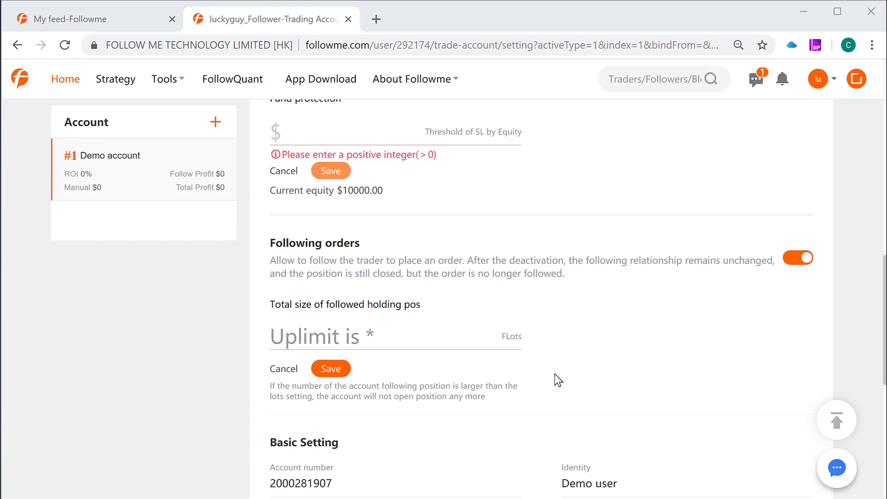
scroll(555, 373, "up", 2)
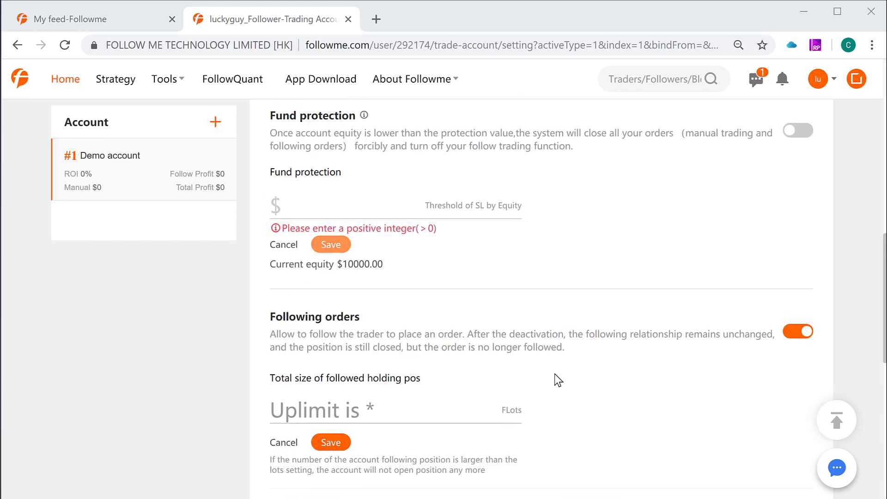